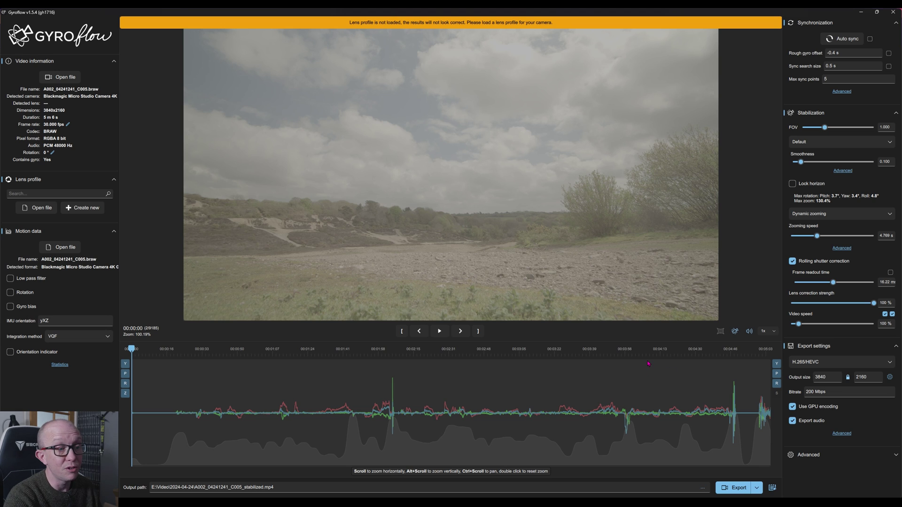
# Search the lens profiles for '7.5 38' and load the Micro Studio Camera 4K G2 Laowa 7.5mm 3840x2160 profile
pyautogui.click(38, 194)
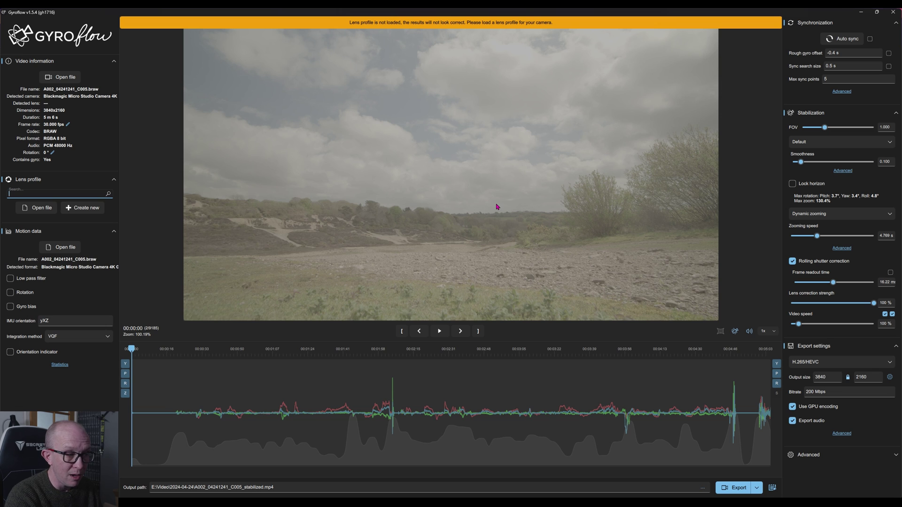
pyautogui.write('7.5')
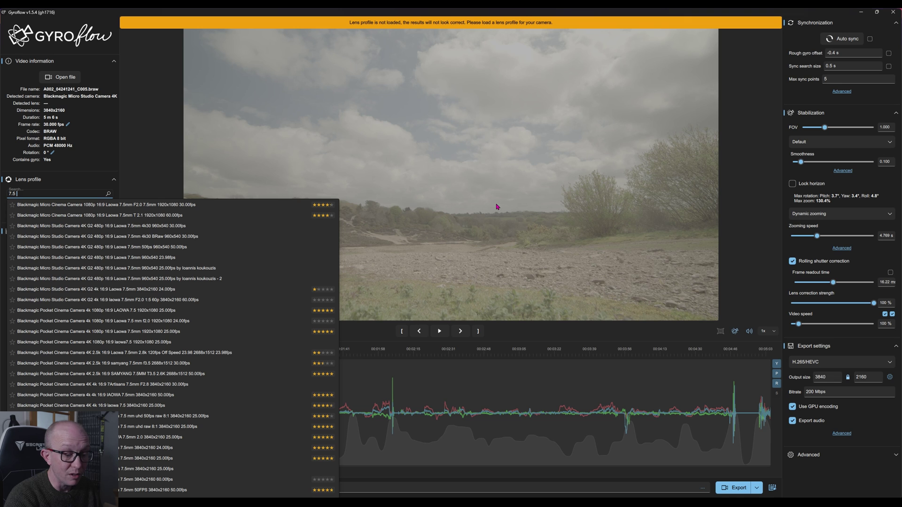
pyautogui.write('3840')
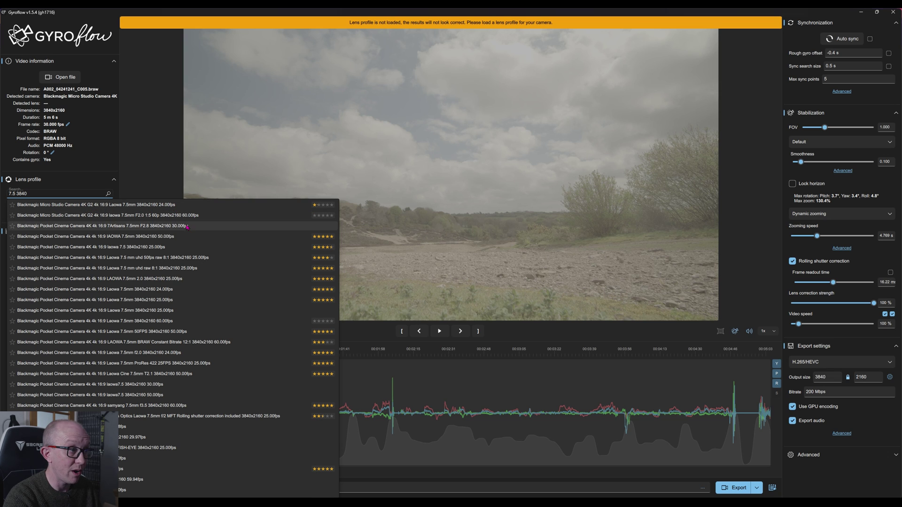
pyautogui.click(97, 207)
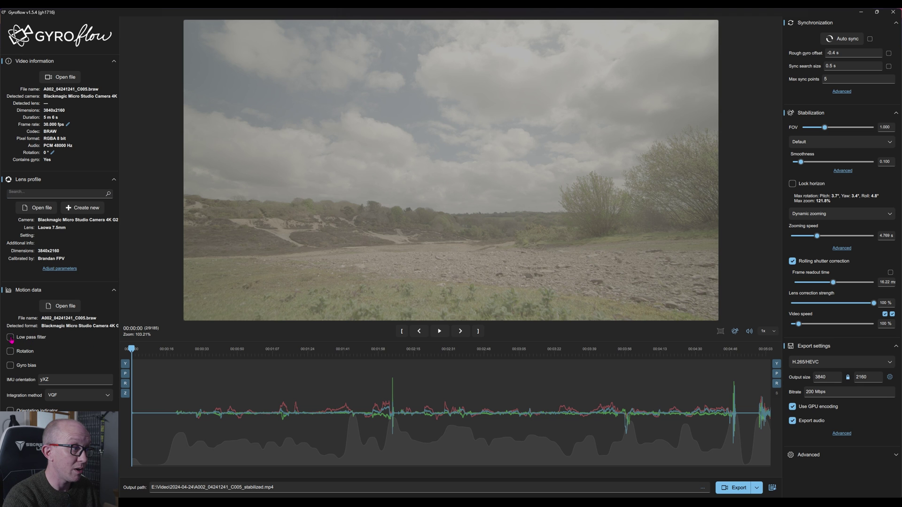
# Enable the 50.00 Hz low pass filter on the gyro data, toggling it off once to compare
pyautogui.click(10, 338)
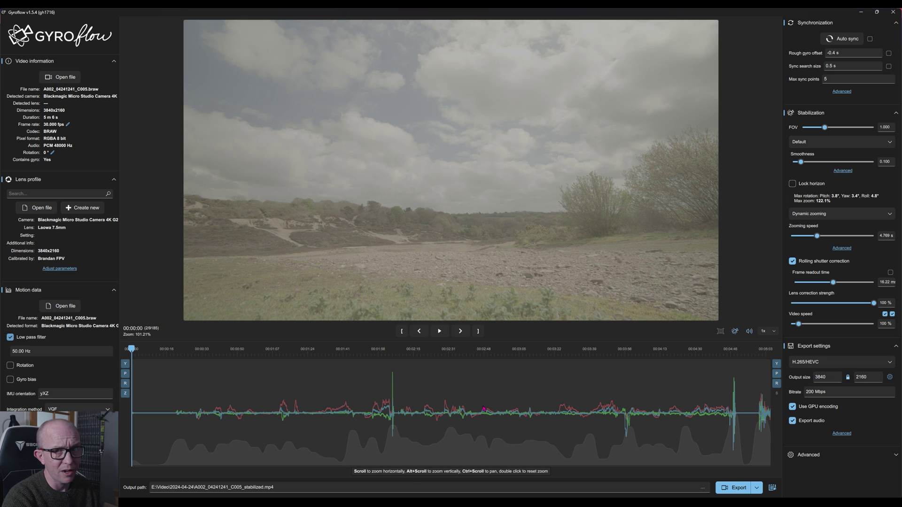
pyautogui.click(10, 337)
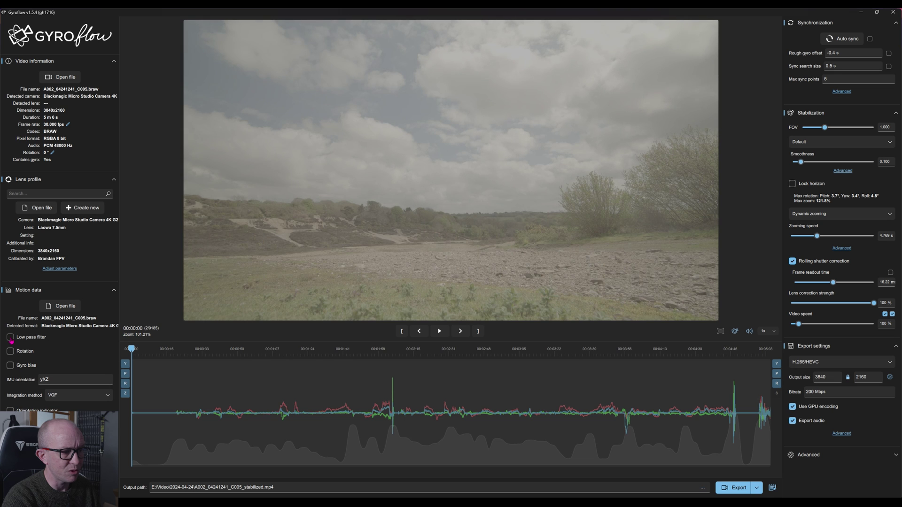
pyautogui.click(10, 338)
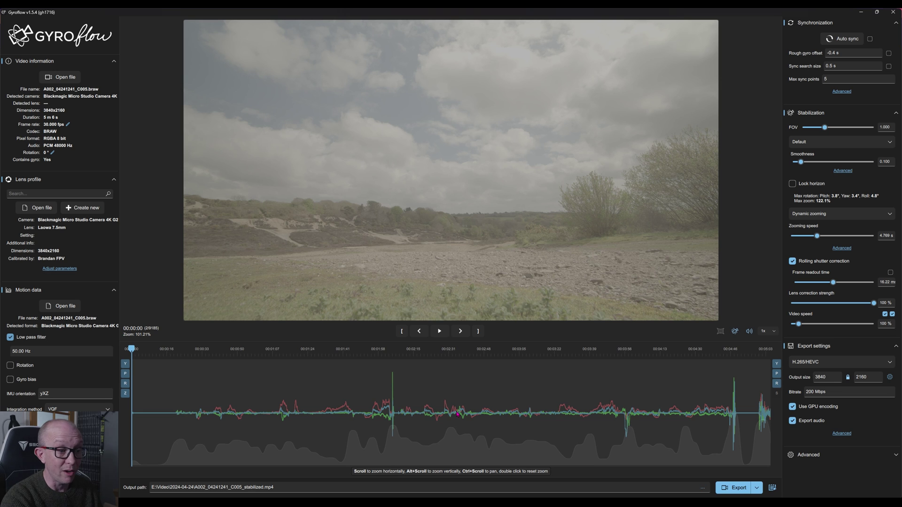
# Add a manual sync point at 00:02:47 and save its gyro offset as -48.660 ms
pyautogui.click(482, 410)
pyautogui.rightClick(481, 411)
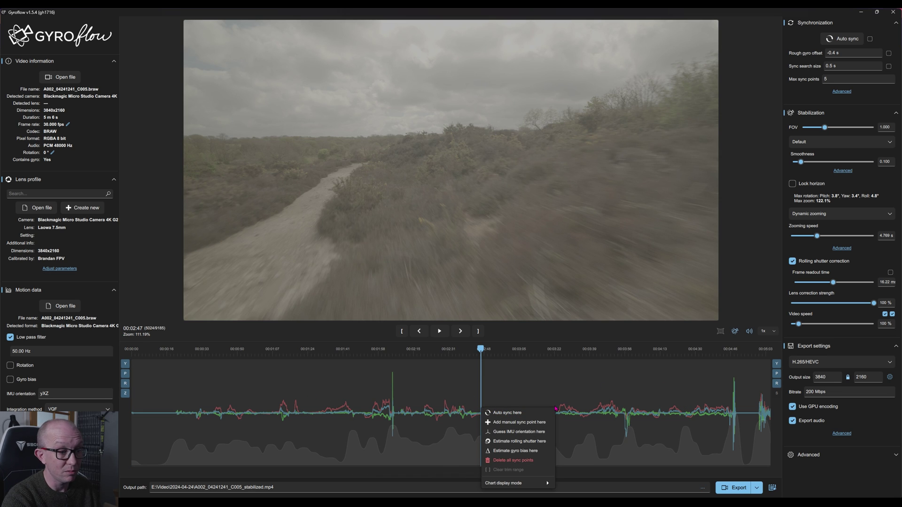
pyautogui.click(513, 423)
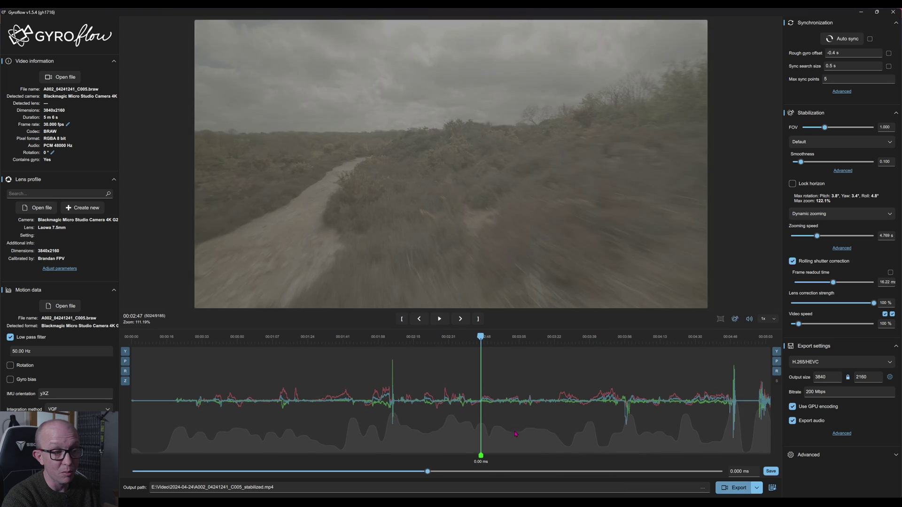
pyautogui.doubleClick(739, 472)
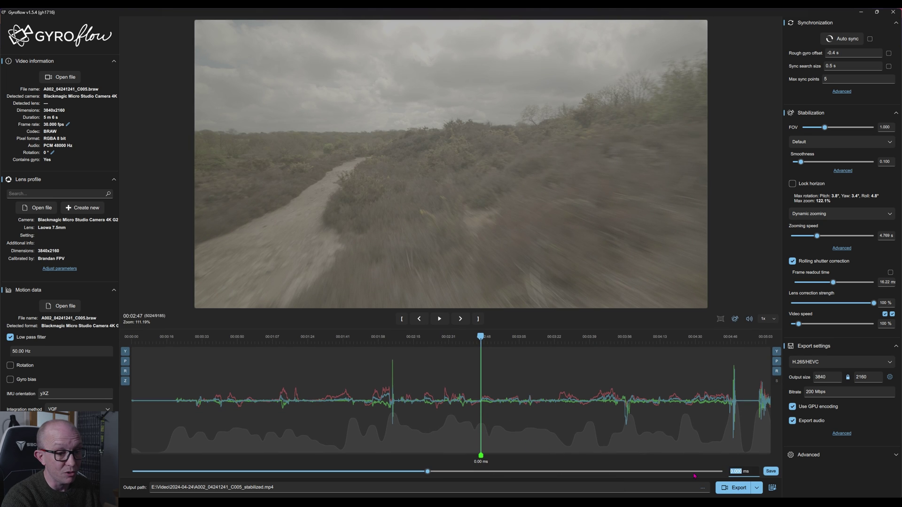
pyautogui.write('-')
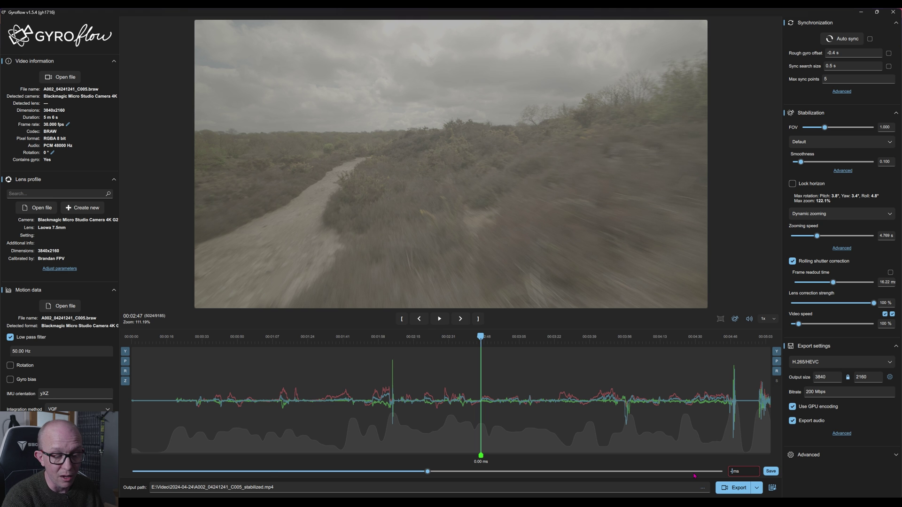
pyautogui.write('-48')
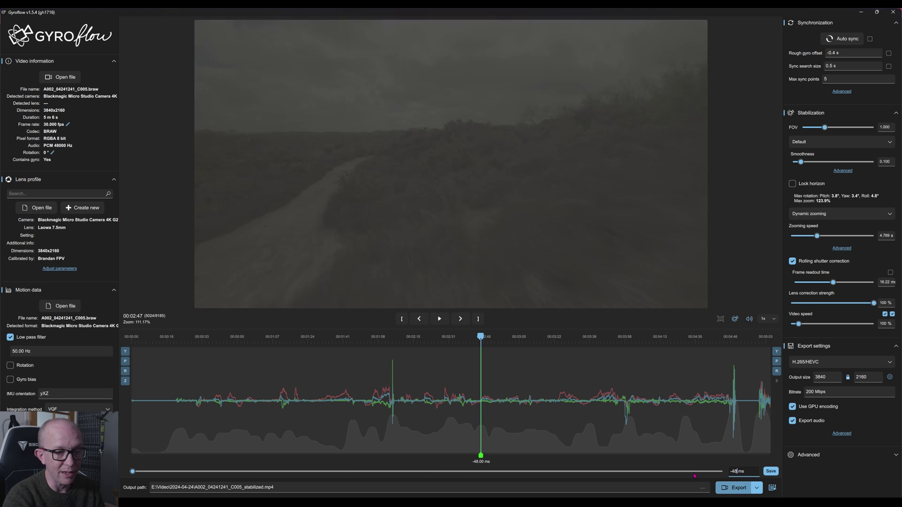
pyautogui.write('.')
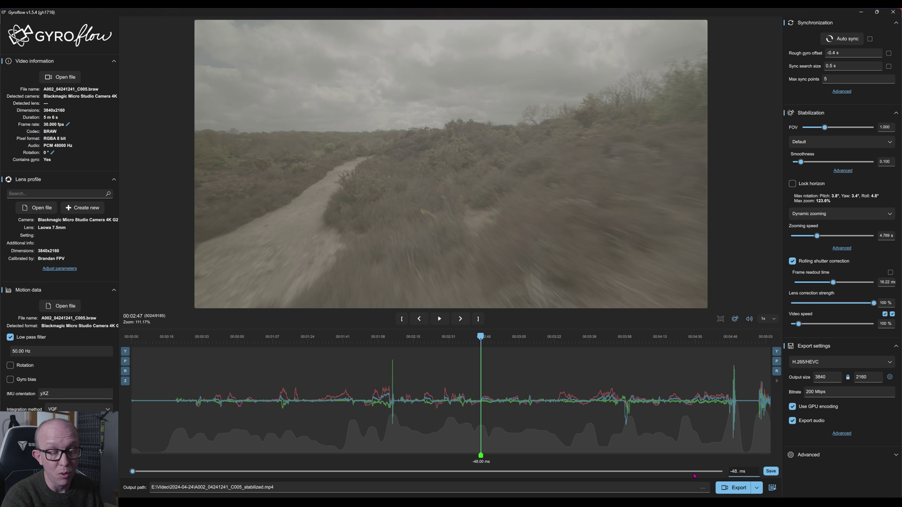
pyautogui.write('660')
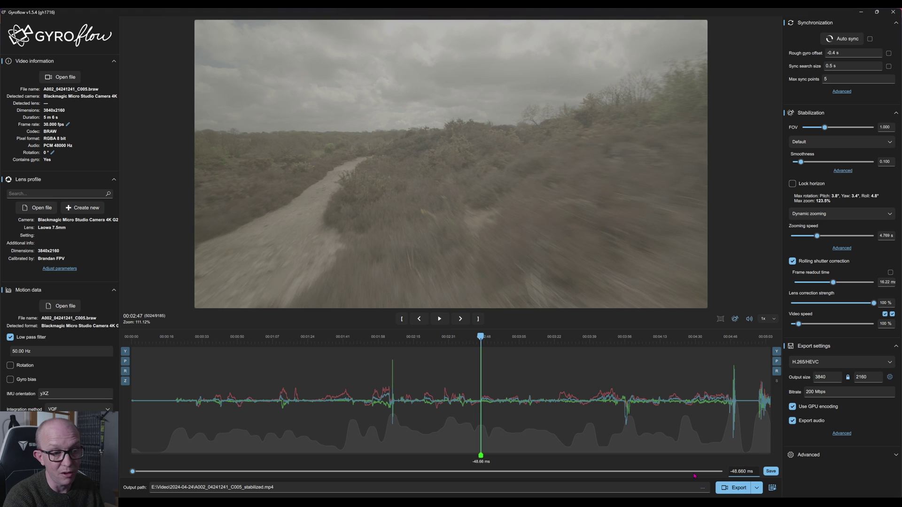
pyautogui.click(771, 471)
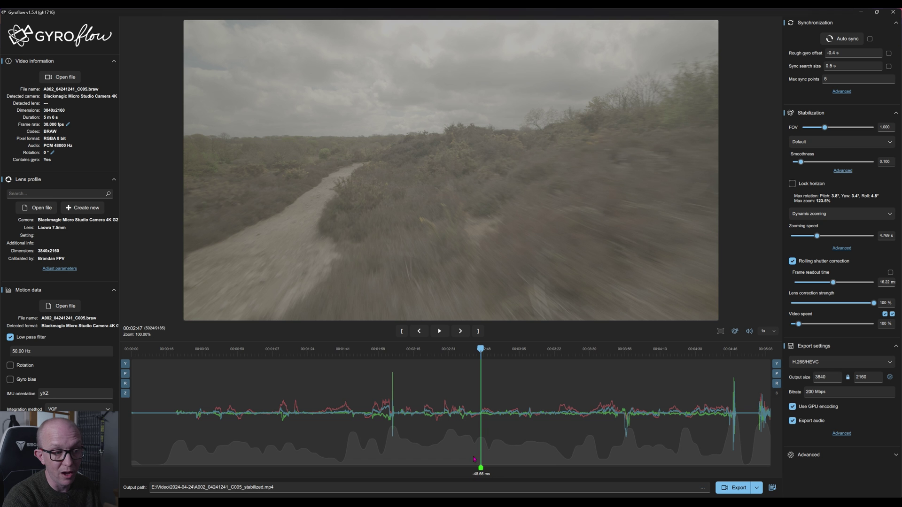
# Play the stabilized preview from about 01:51, then pause at 00:03:38 on the chimney shot
pyautogui.click(361, 405)
pyautogui.press('space')
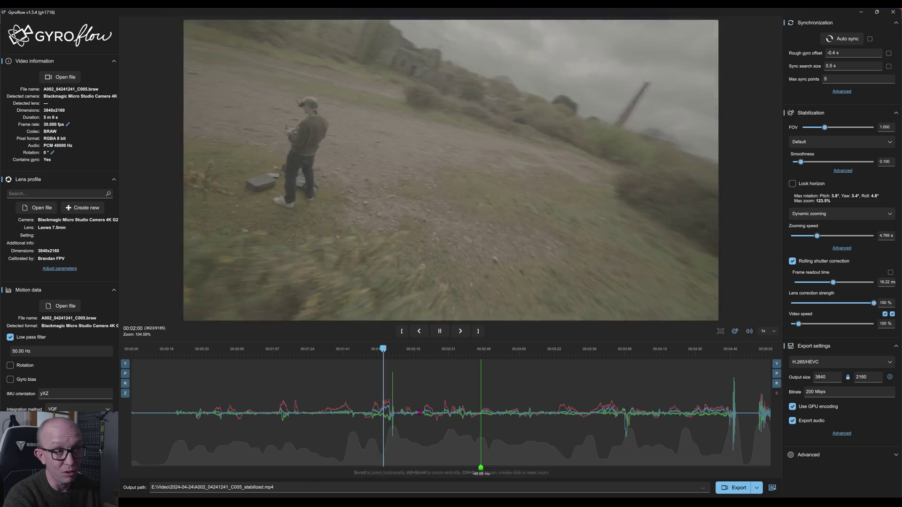
pyautogui.rightClick(363, 415)
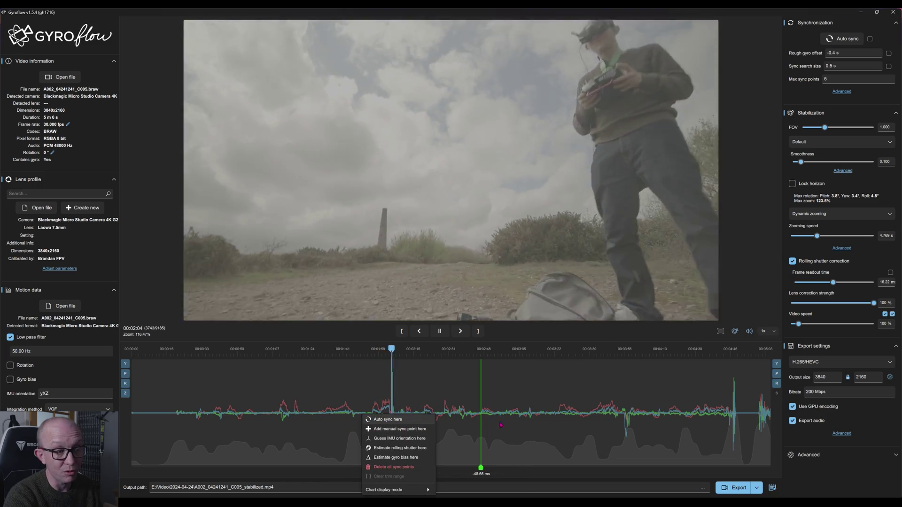
pyautogui.click(489, 409)
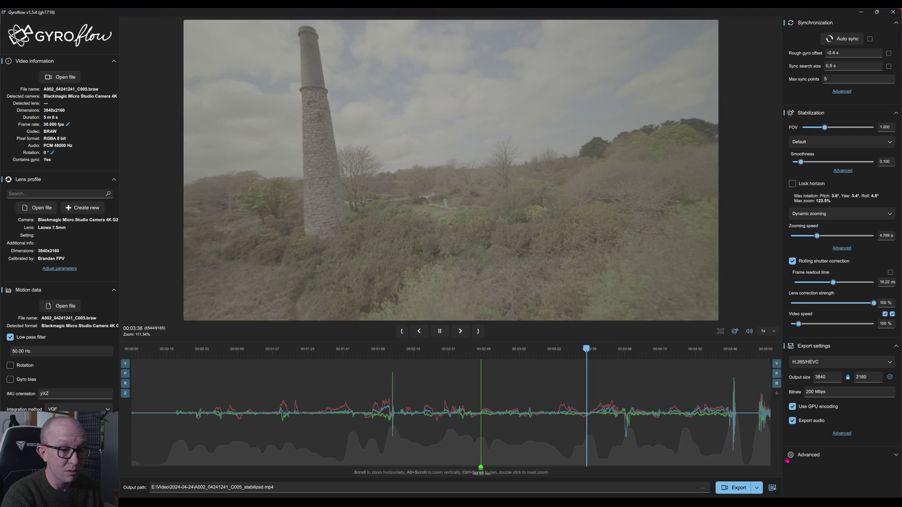
pyautogui.press('space')
# Export the project file with processed gyro data, replacing the existing A002_04241241_C005 .gyroflow file
pyautogui.click(757, 488)
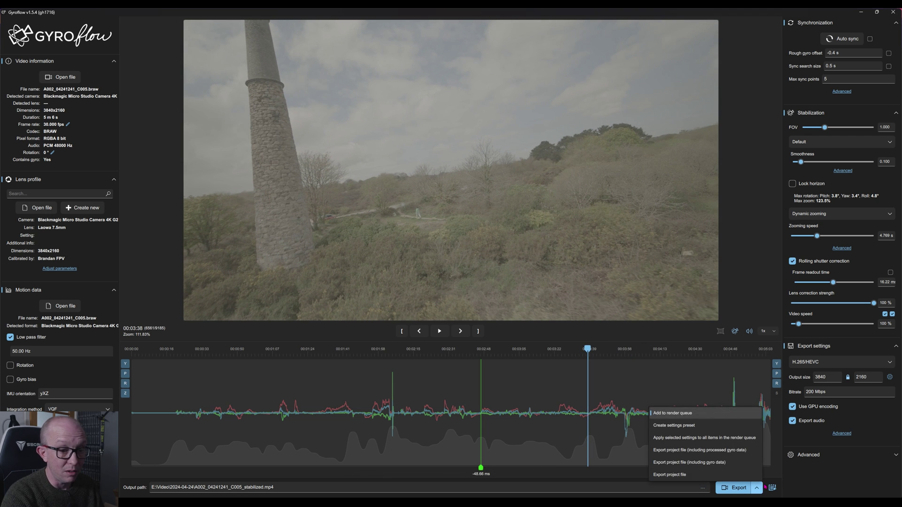
pyautogui.click(675, 451)
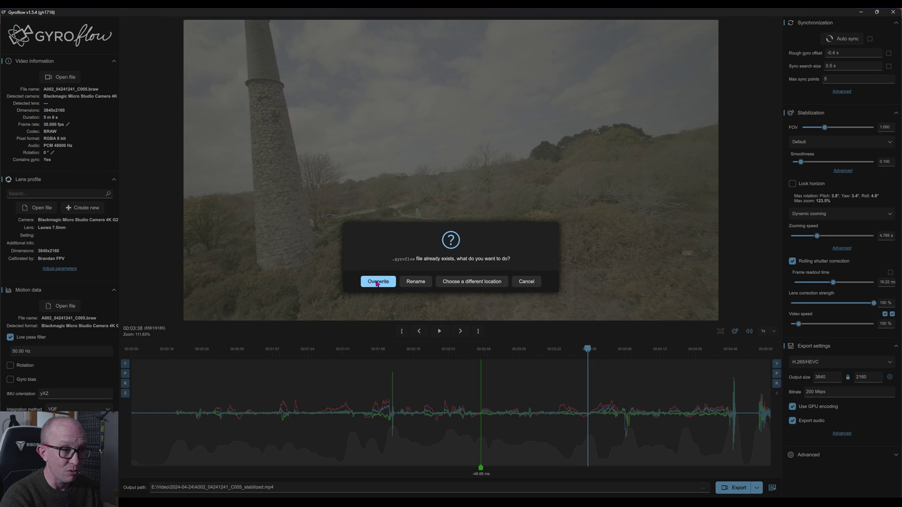
pyautogui.click(381, 282)
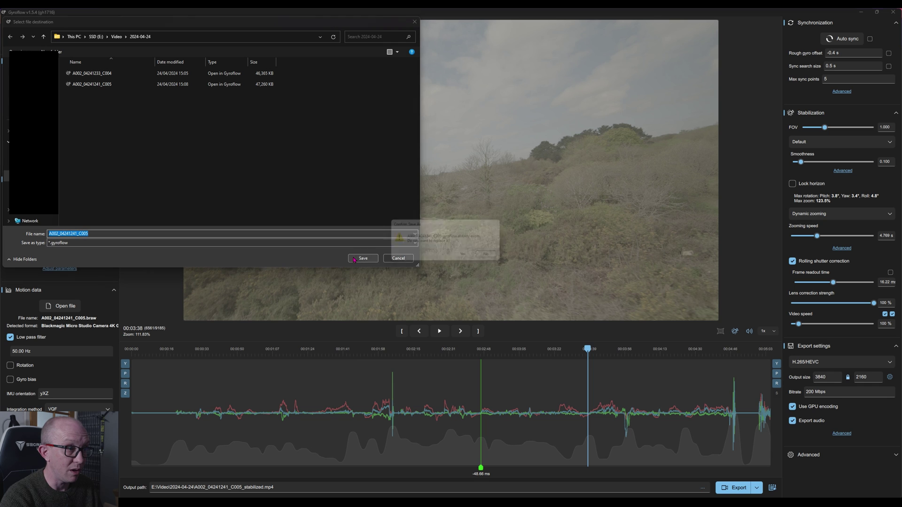
pyautogui.click(363, 258)
pyautogui.click(466, 257)
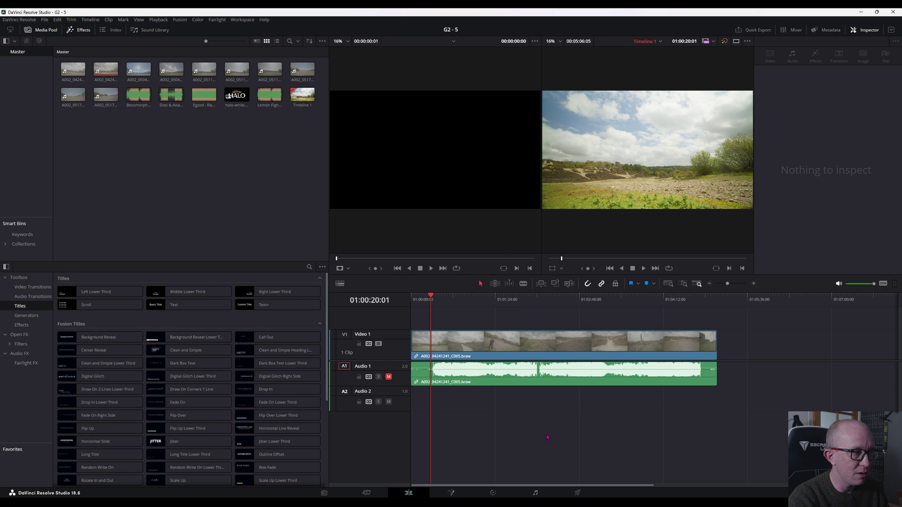
# Apply the Gyroflow Open FX effect to the V1 clip and load its current project file
pyautogui.click(18, 336)
pyautogui.scroll(-15, 141, 399)
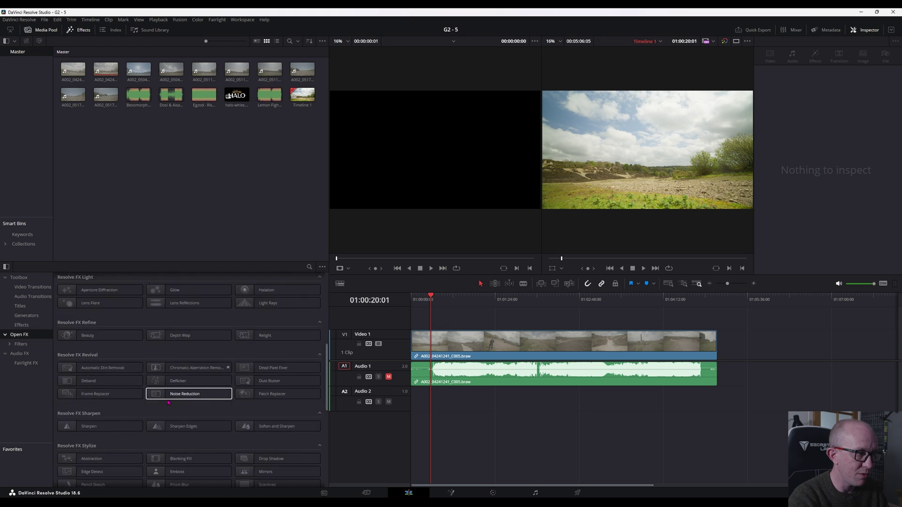
pyautogui.moveTo(91, 475); pyautogui.dragTo(540, 345)
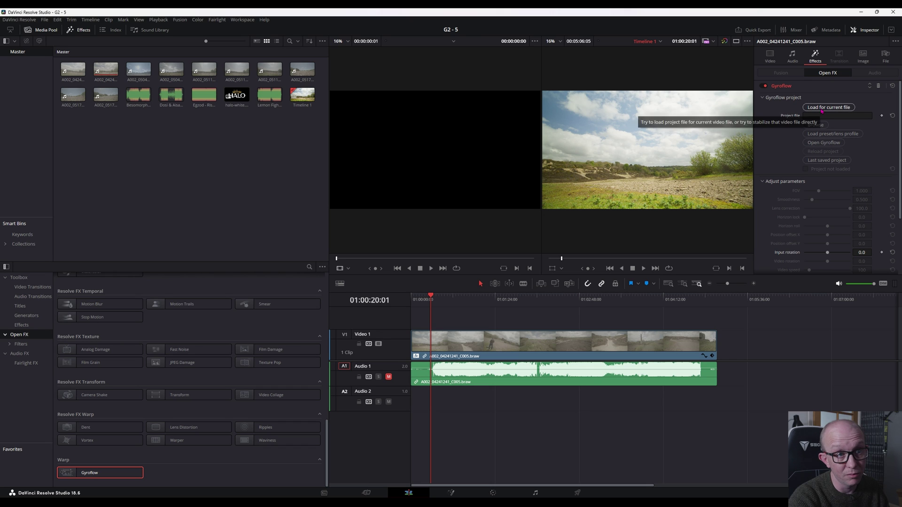
pyautogui.click(821, 108)
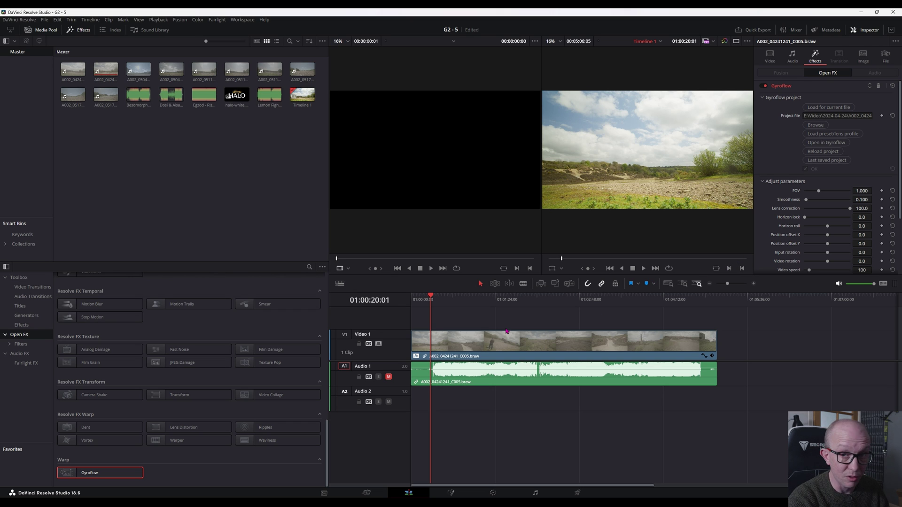
# Play the stabilized drone clip from about 01:00:53 on the timeline
pyautogui.click(464, 301)
pyautogui.press('space')
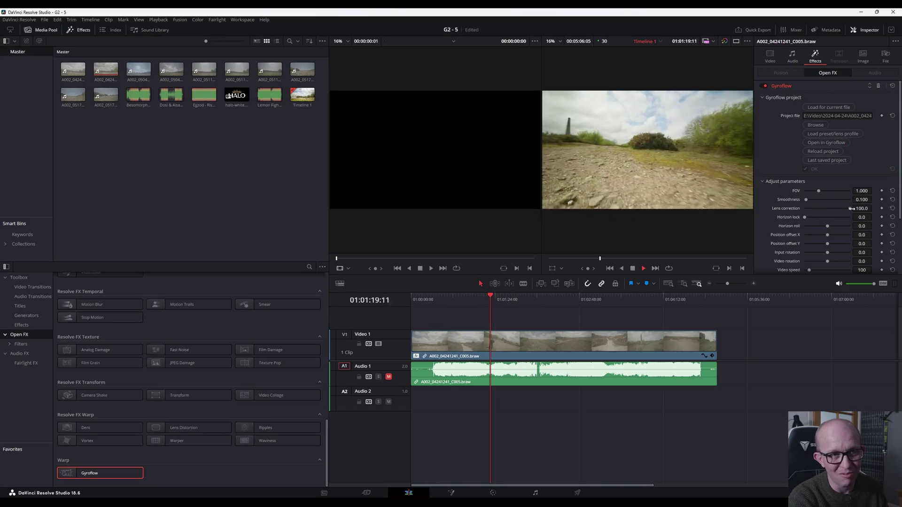
pyautogui.scroll(-3, 830, 172)
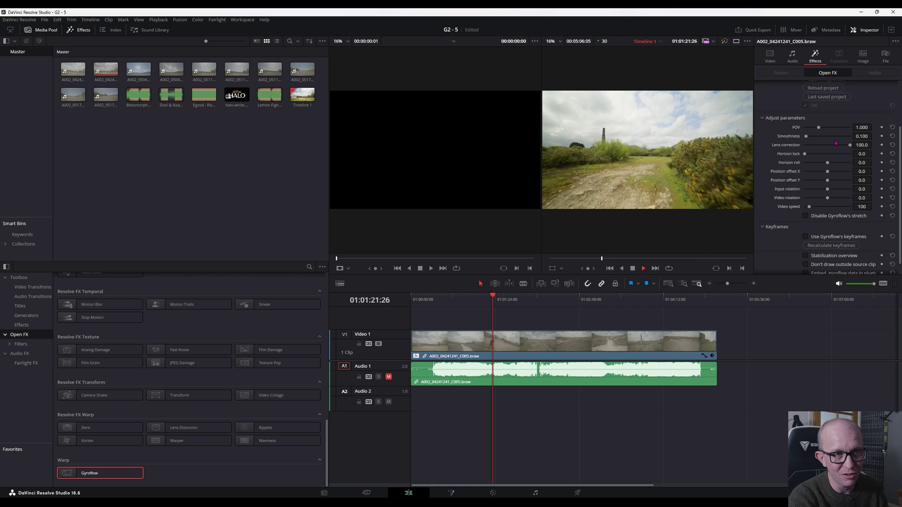
# Change the Gyroflow Smoothness value in the Inspector to 0.050
pyautogui.click(863, 135)
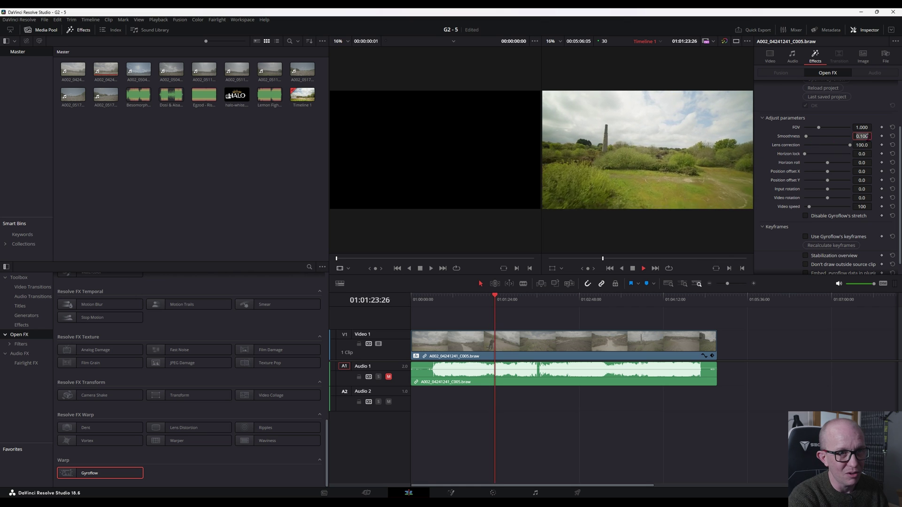
pyautogui.write('0')
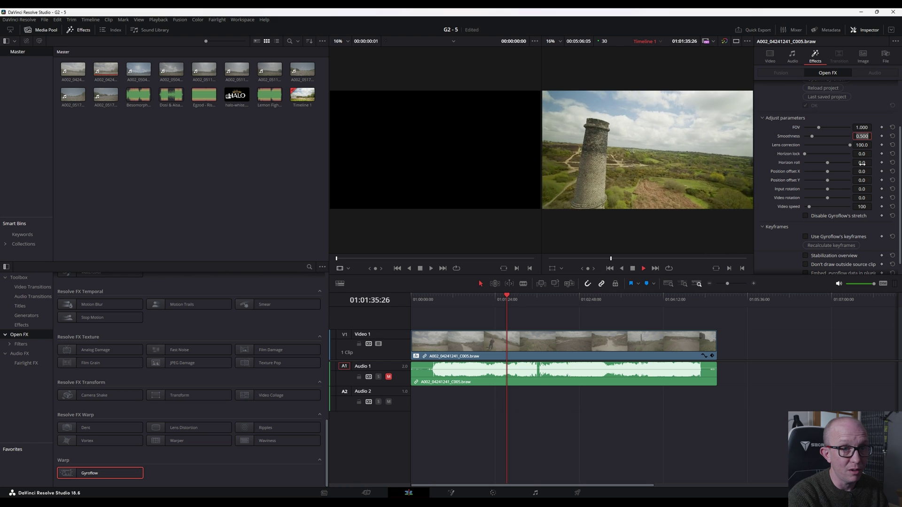
pyautogui.press('BackSpace')
pyautogui.press('BackSpace')
pyautogui.press('BackSpace')
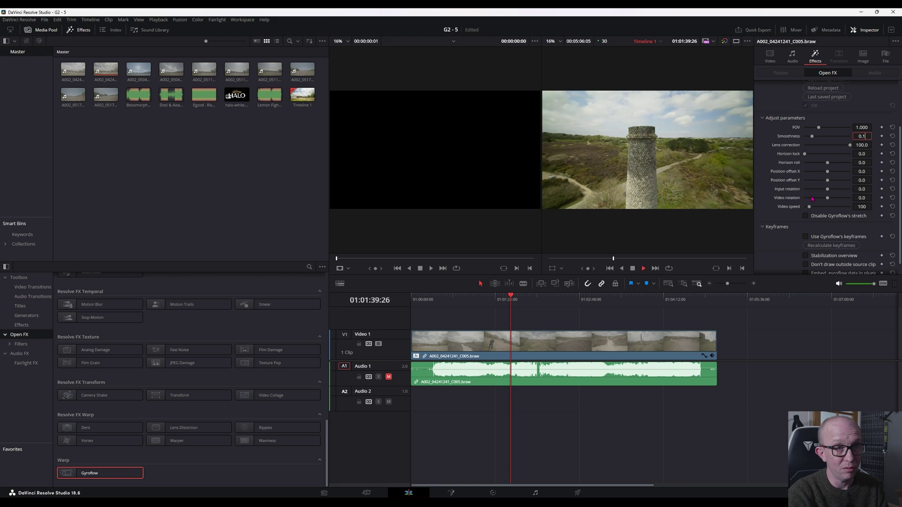
pyautogui.write('5')
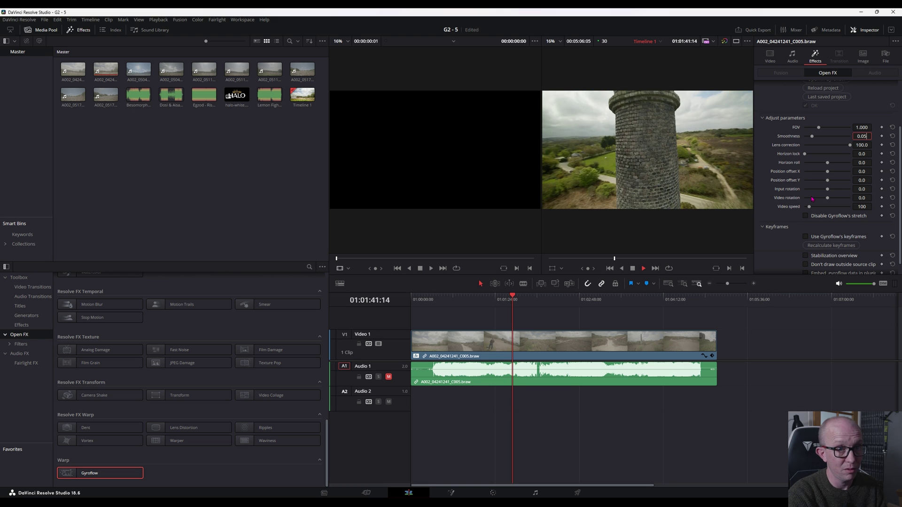
pyautogui.press('Return')
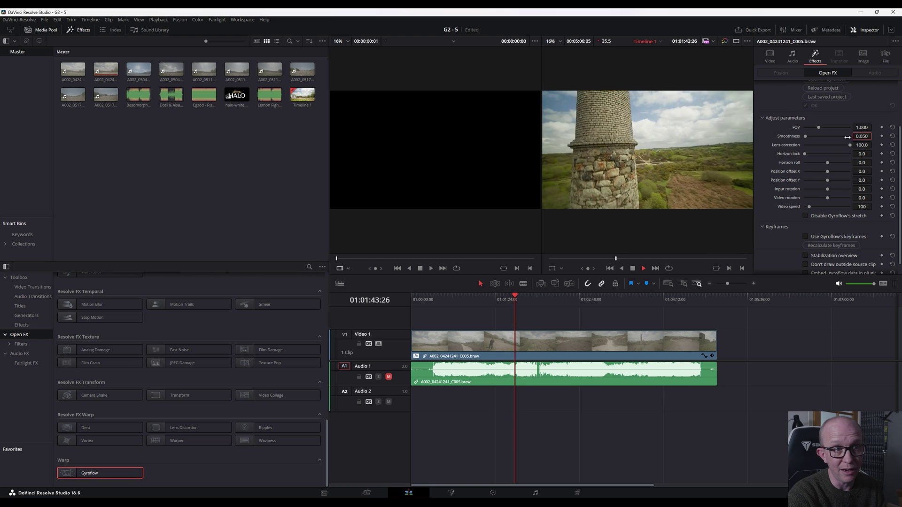